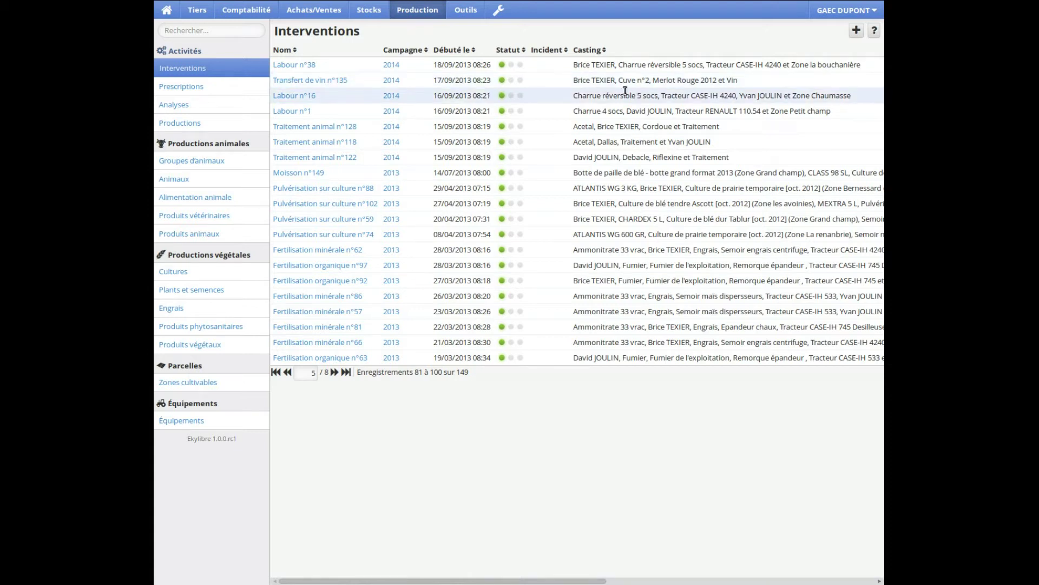
- Start a new Semis intervention under Implantation d'une culture, with production support Zone Grand champ – Culture d'orge de printemps (Orge d'hiver 2014)
click(856, 30)
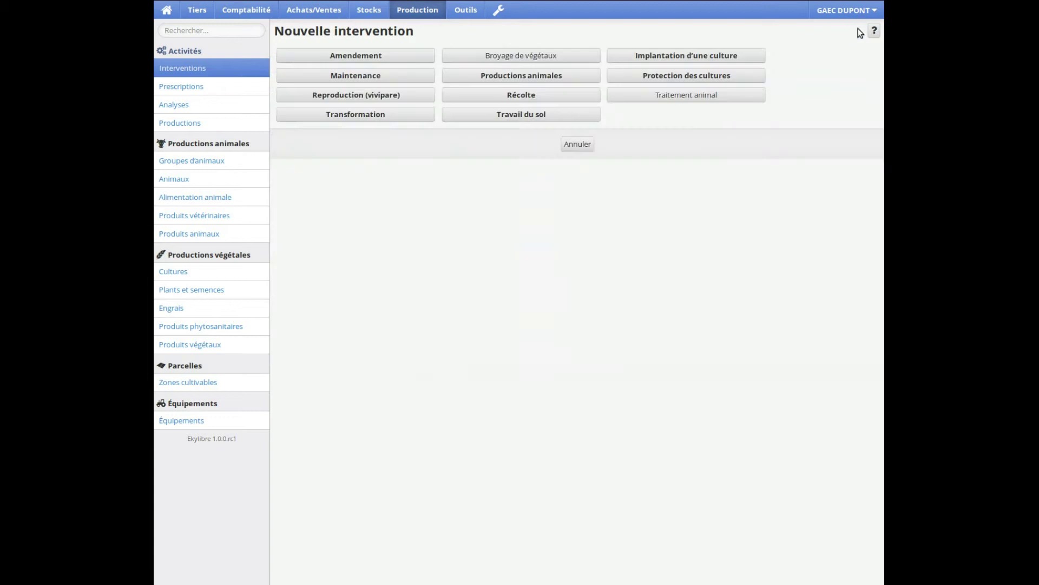
click(665, 56)
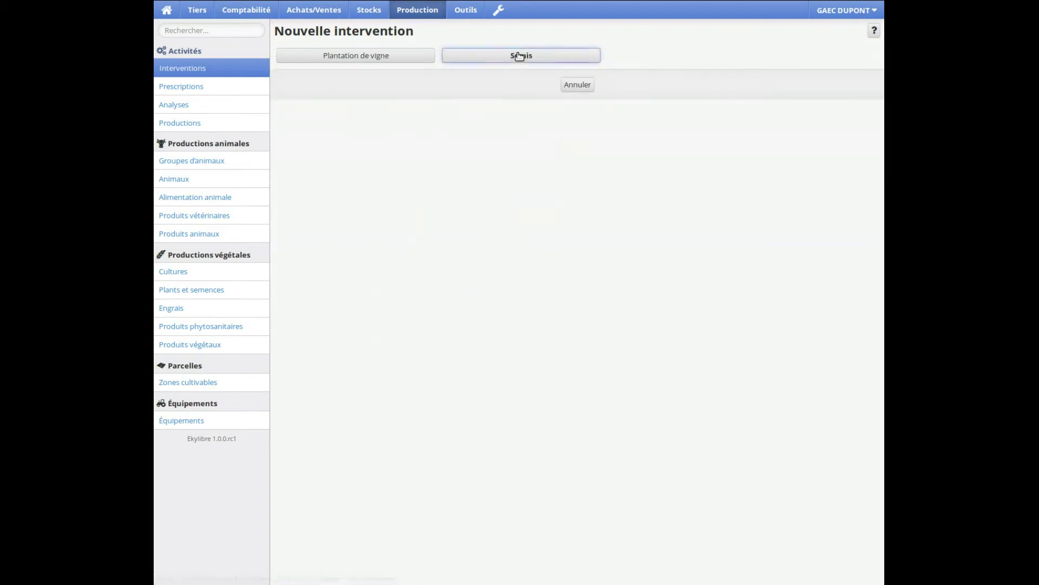
click(385, 56)
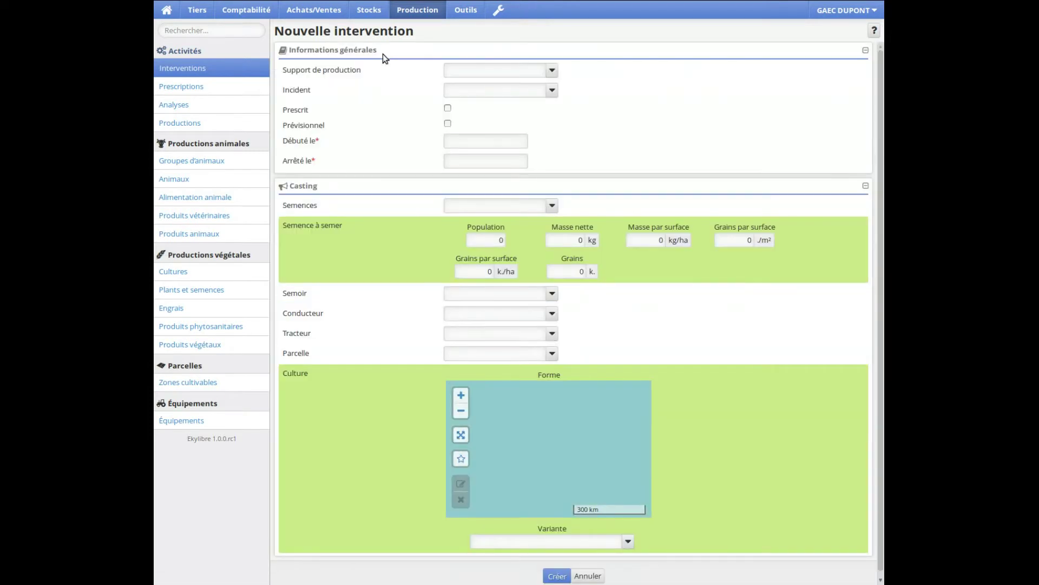
click(458, 71)
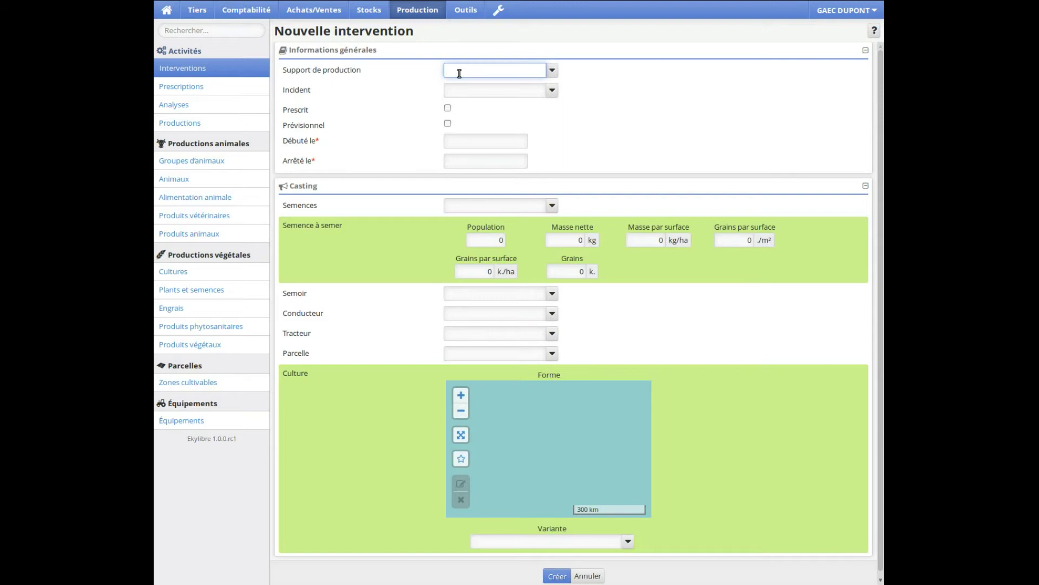
text(grand)
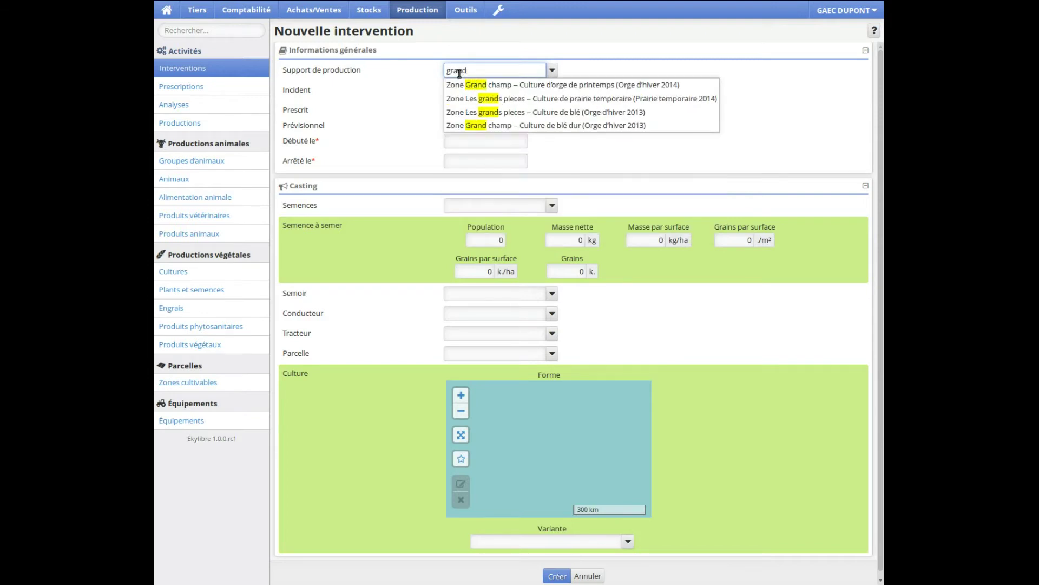
click(536, 85)
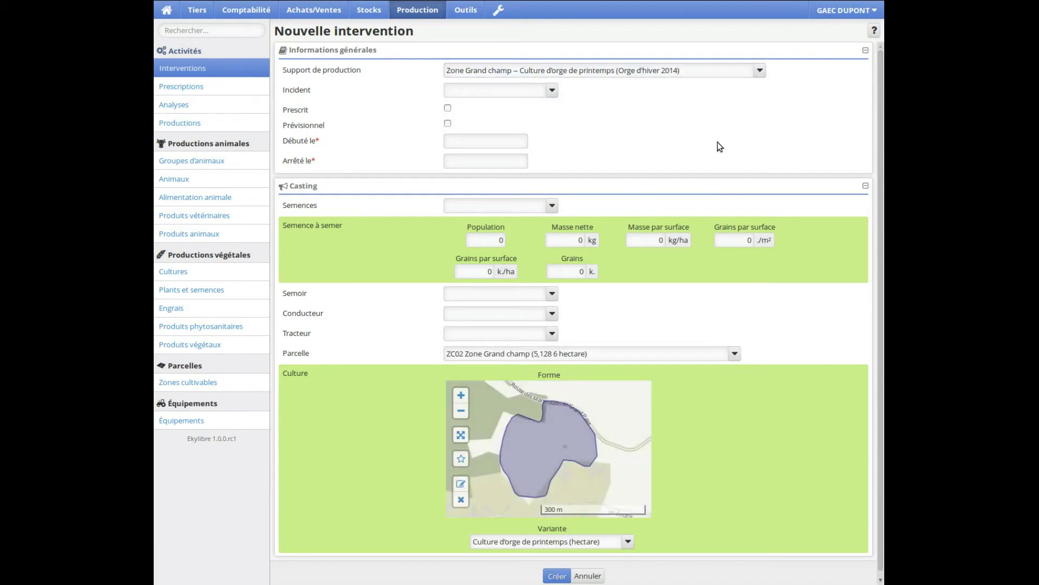
click(498, 141)
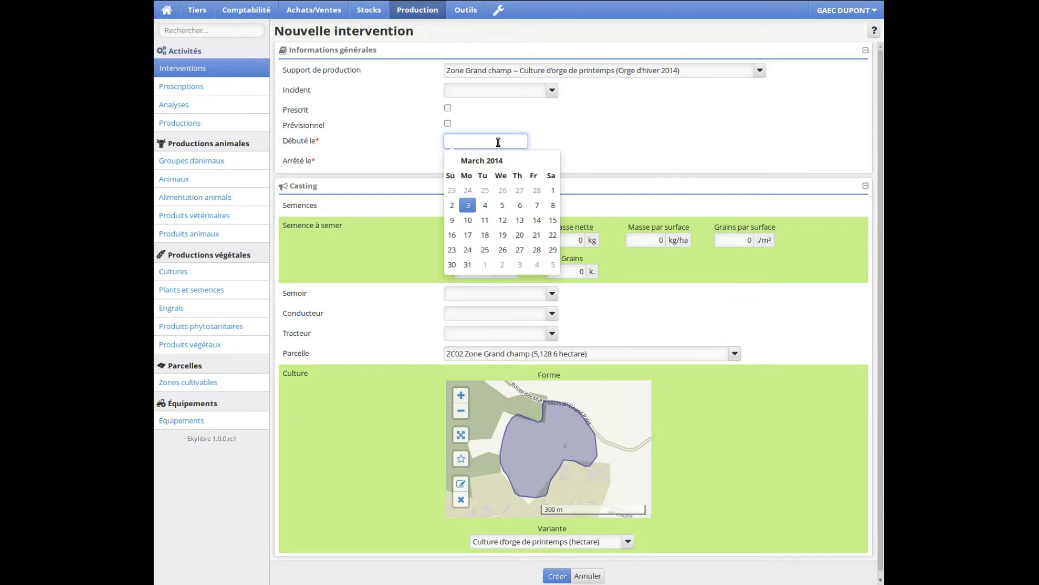
click(452, 205)
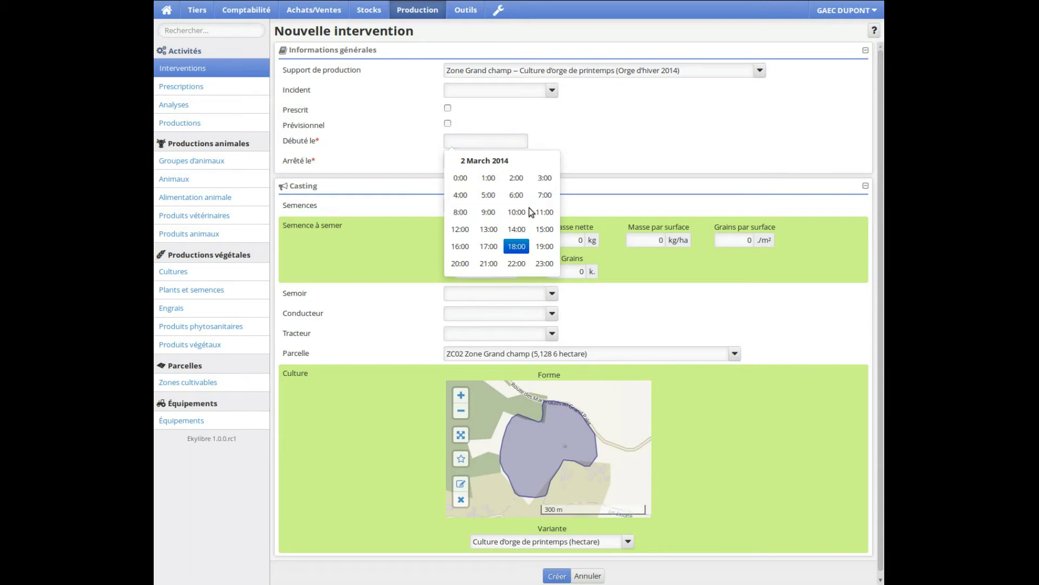
click(460, 211)
click(460, 177)
click(465, 161)
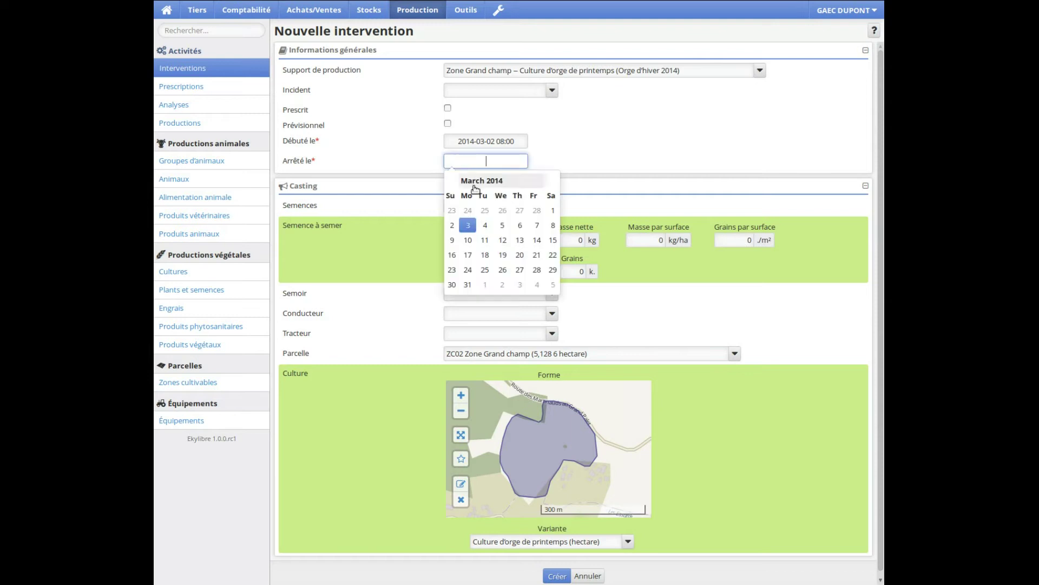
click(461, 225)
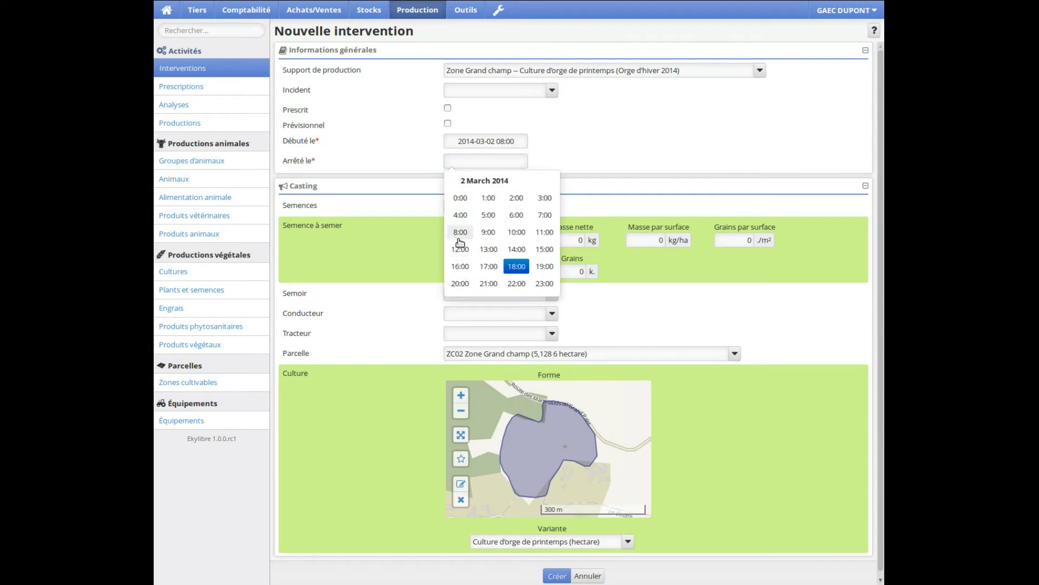
click(461, 249)
click(463, 201)
- Choose orge prestige as the seed and set its density to 330 grains per m²
click(494, 206)
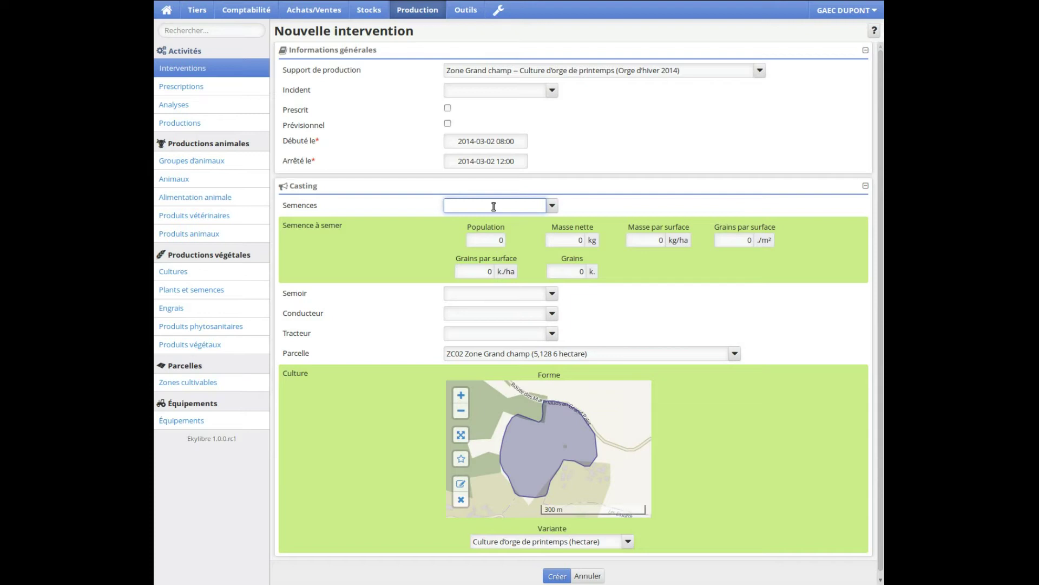
text(pres)
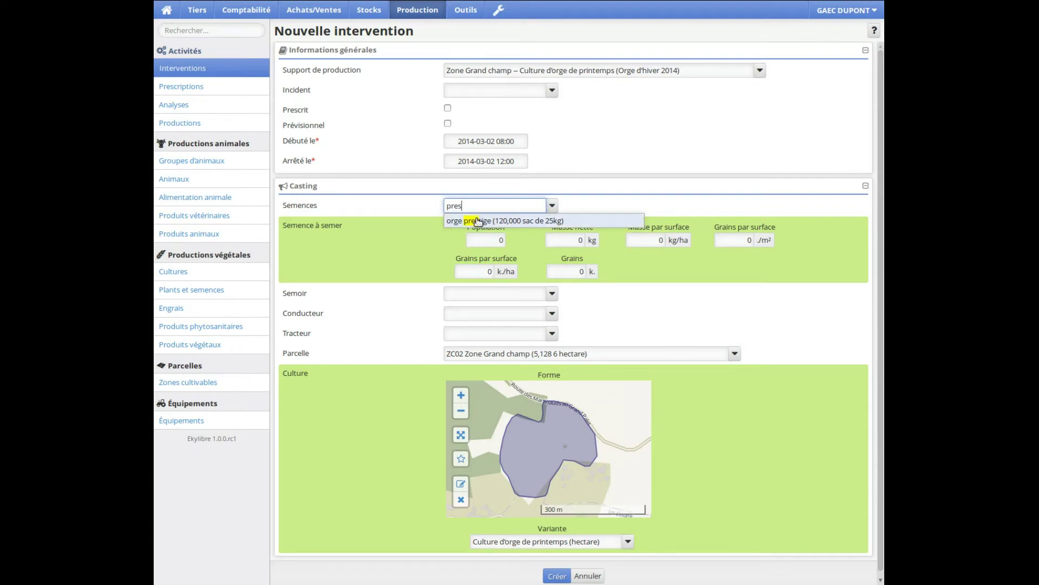
click(509, 221)
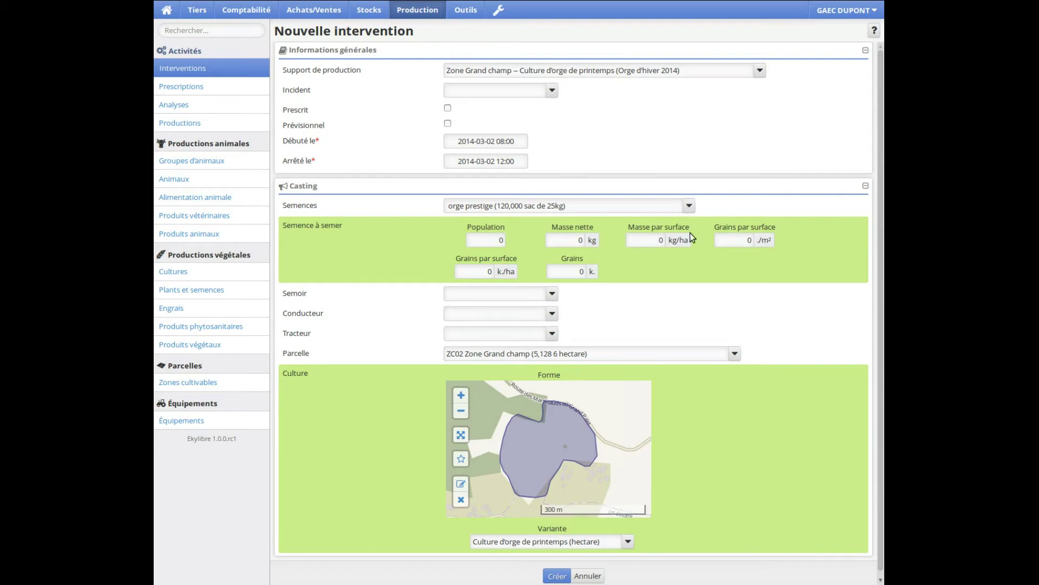
click(738, 240)
text(330)
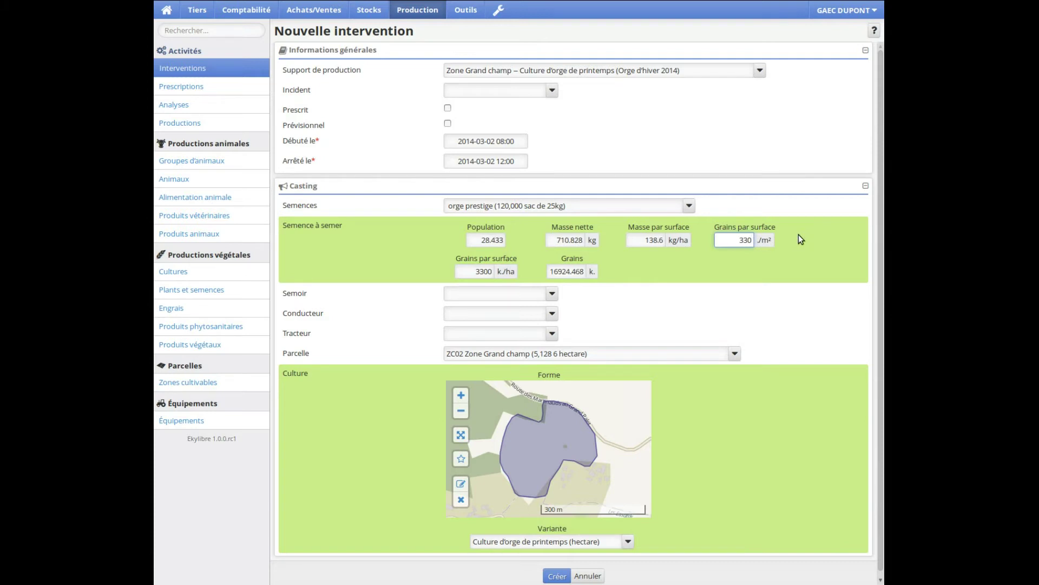
drag(480, 240, 510, 240)
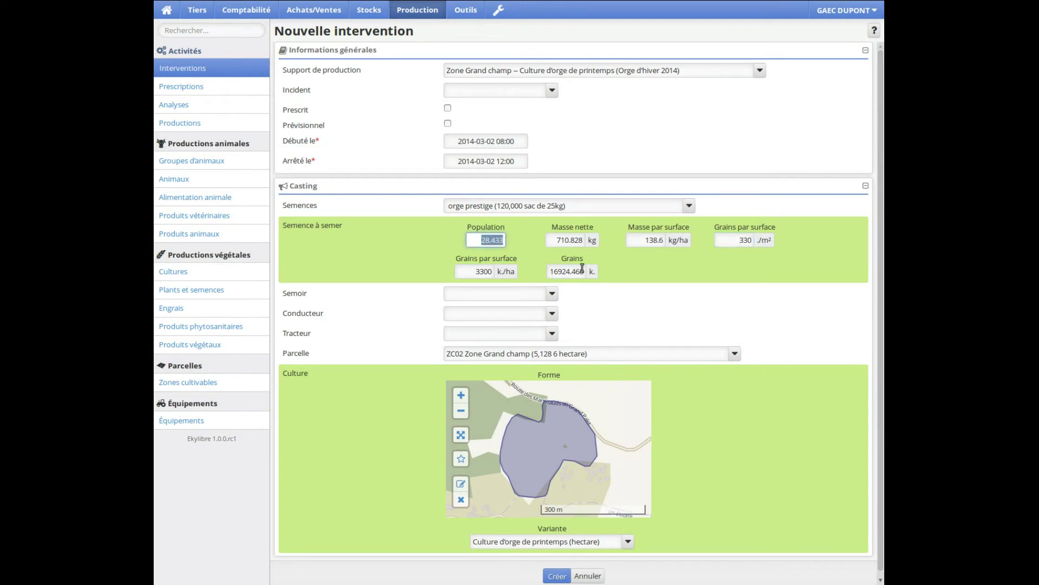
click(554, 240)
drag(555, 240, 676, 249)
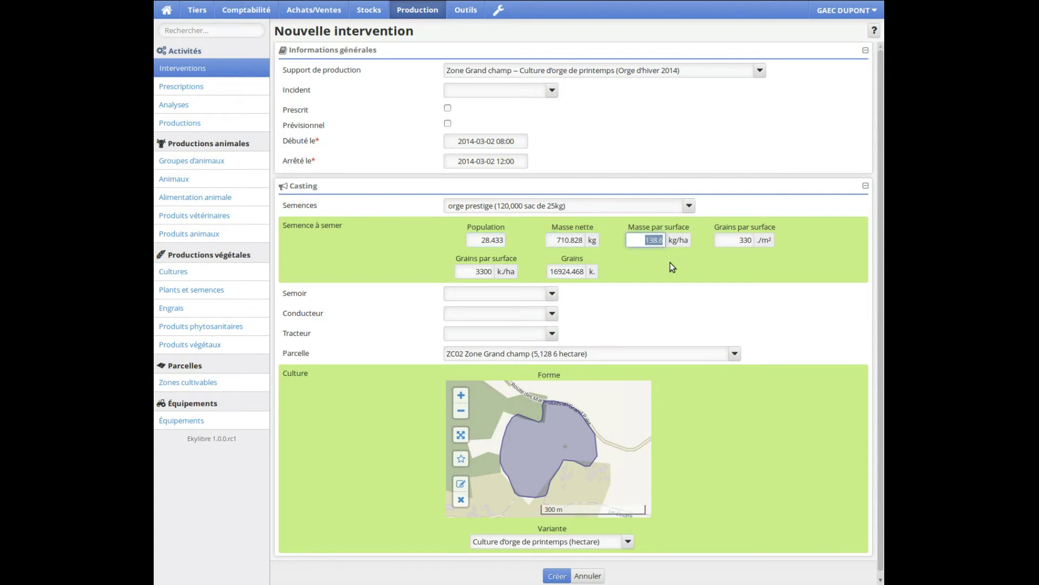
click(666, 267)
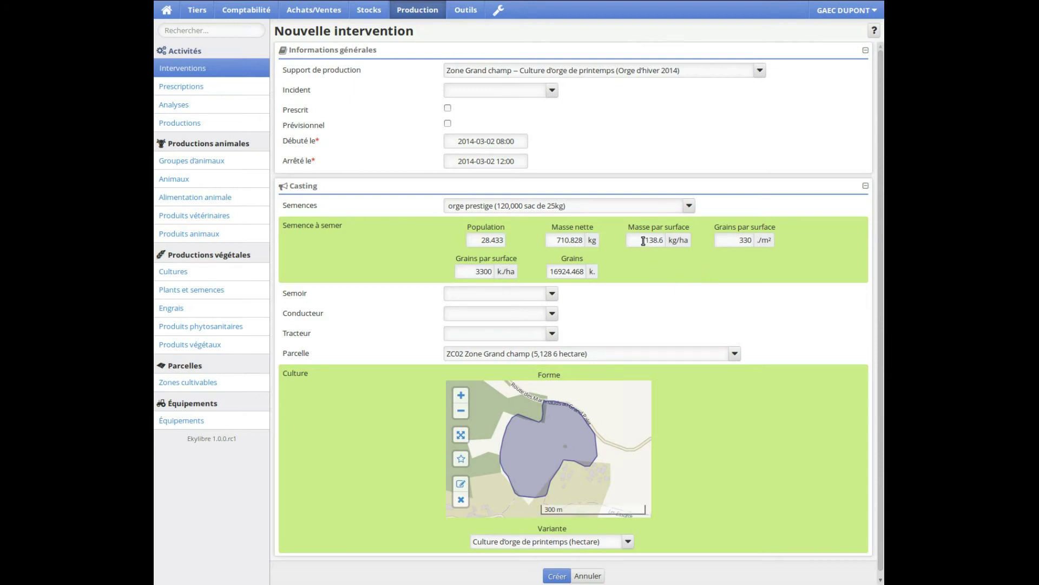
- Try a seed population of 28 and restore the density to 330 grains per m²
double_click(483, 240)
text(2)
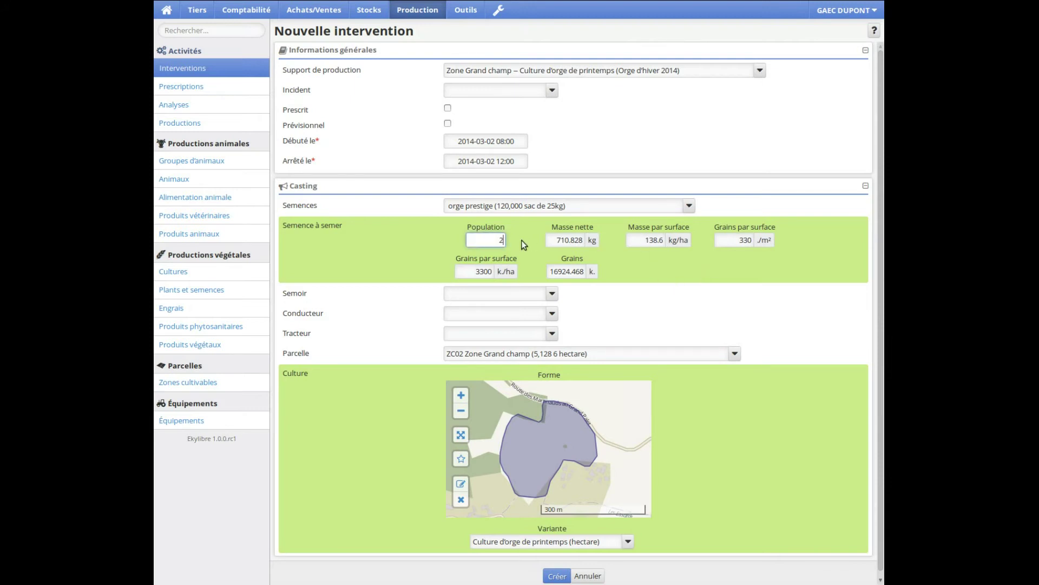
text(8)
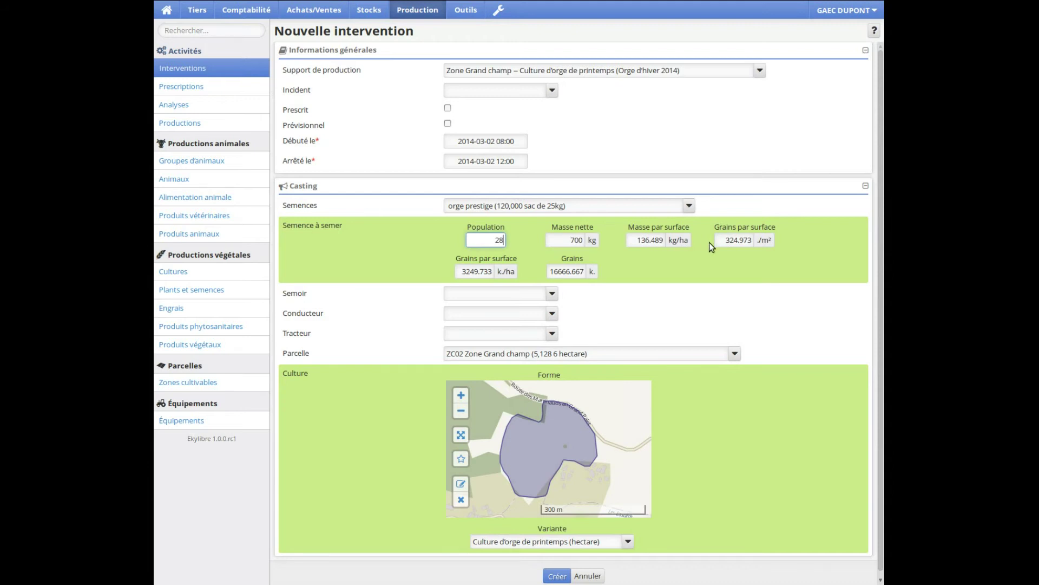
click(746, 240)
text(330)
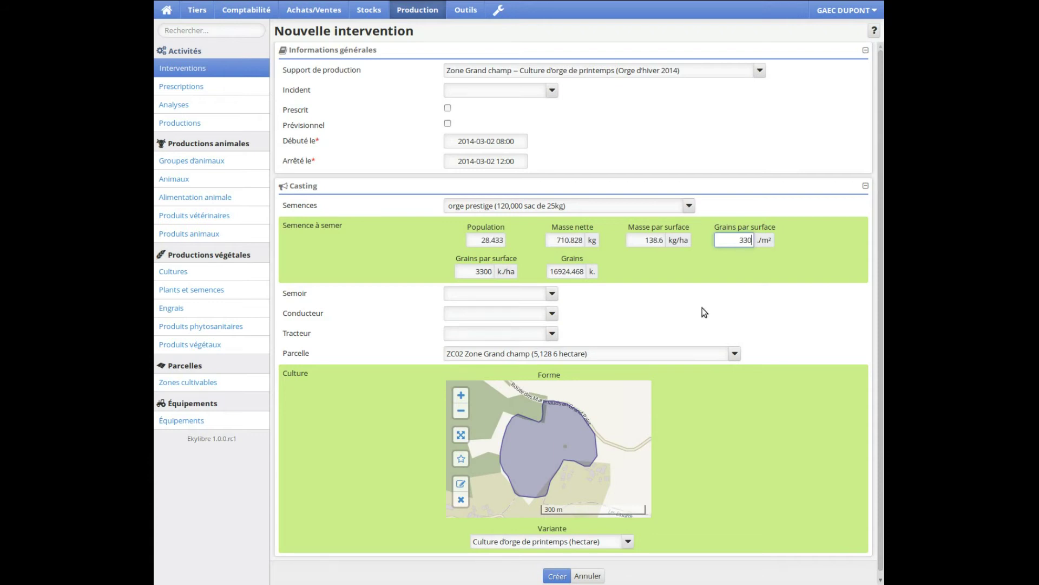
- Assign the Semoir grains seeder, a driver and the Tracteur CASE-IH 533 to the intervention
click(552, 293)
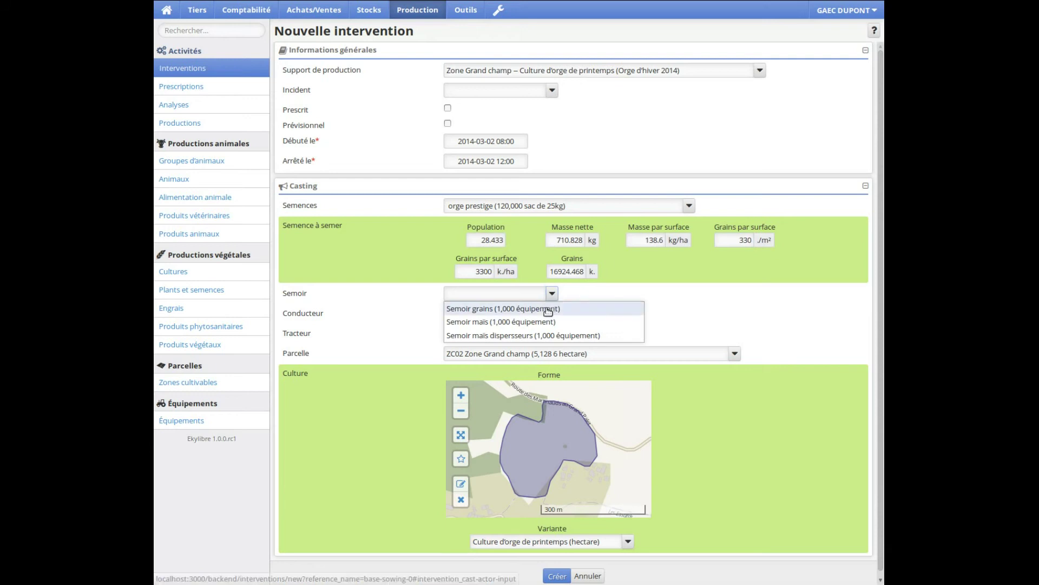
click(547, 309)
click(553, 315)
click(492, 341)
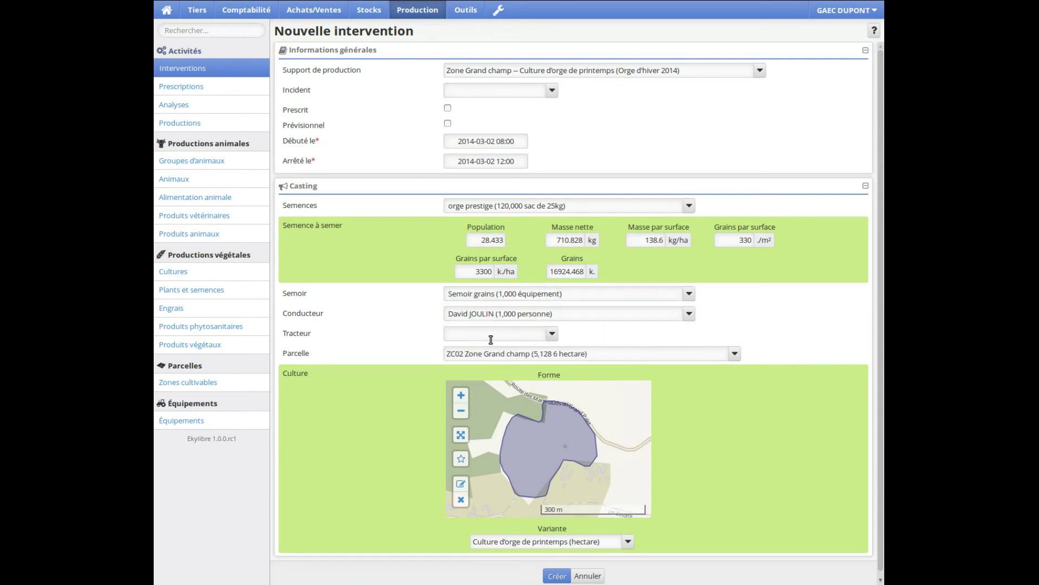
click(550, 333)
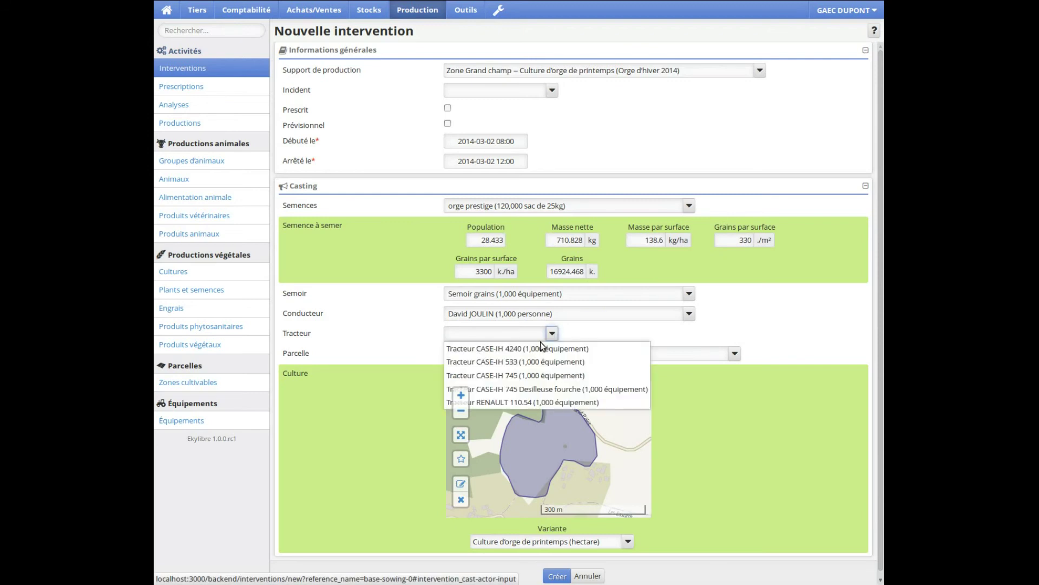
click(531, 362)
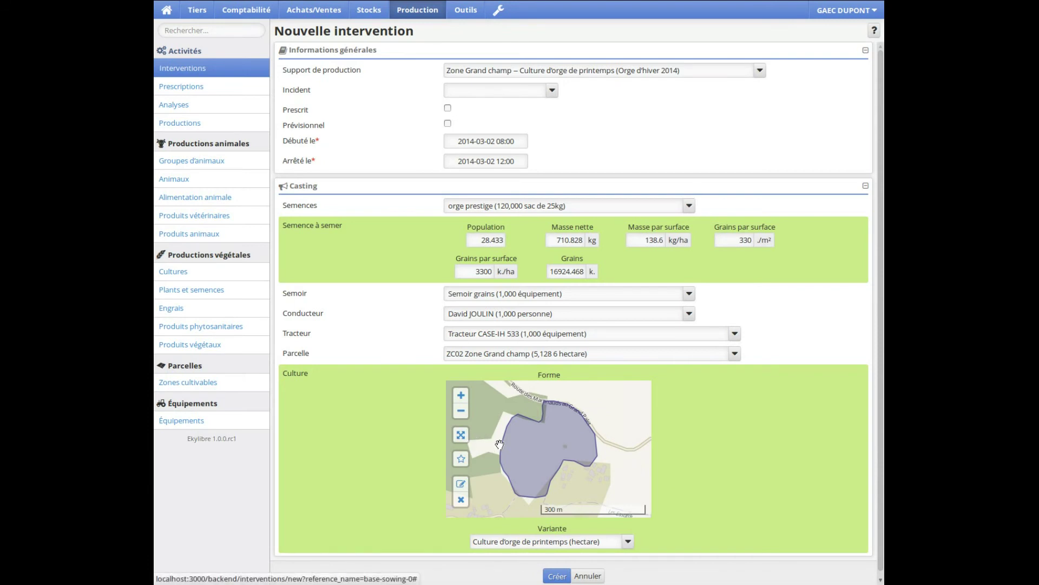
- Show the crop shape full screen and cut a small four-point hole out of it around the patch inside the field
click(460, 436)
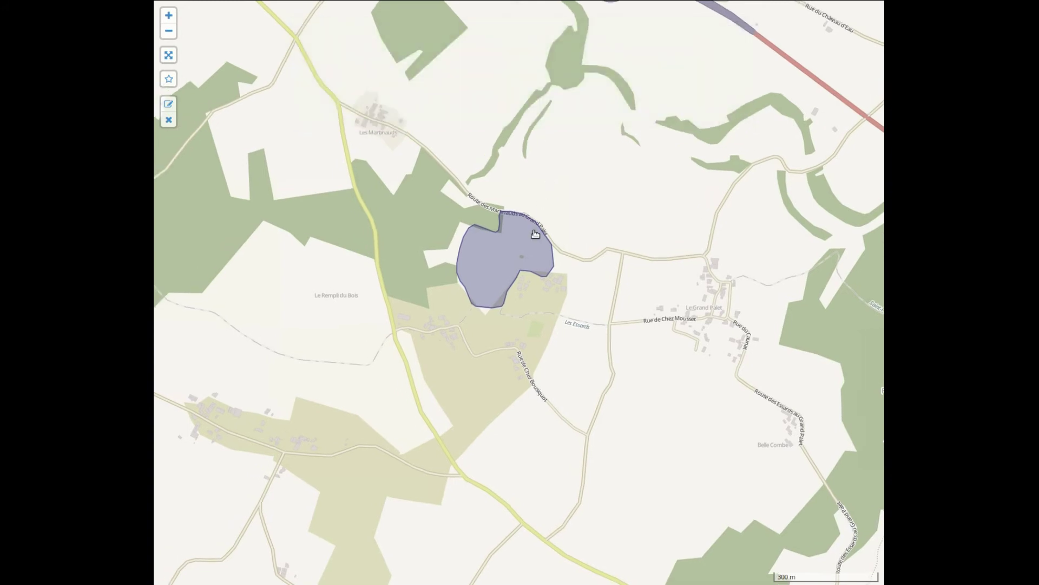
scroll(535, 234, up, 3)
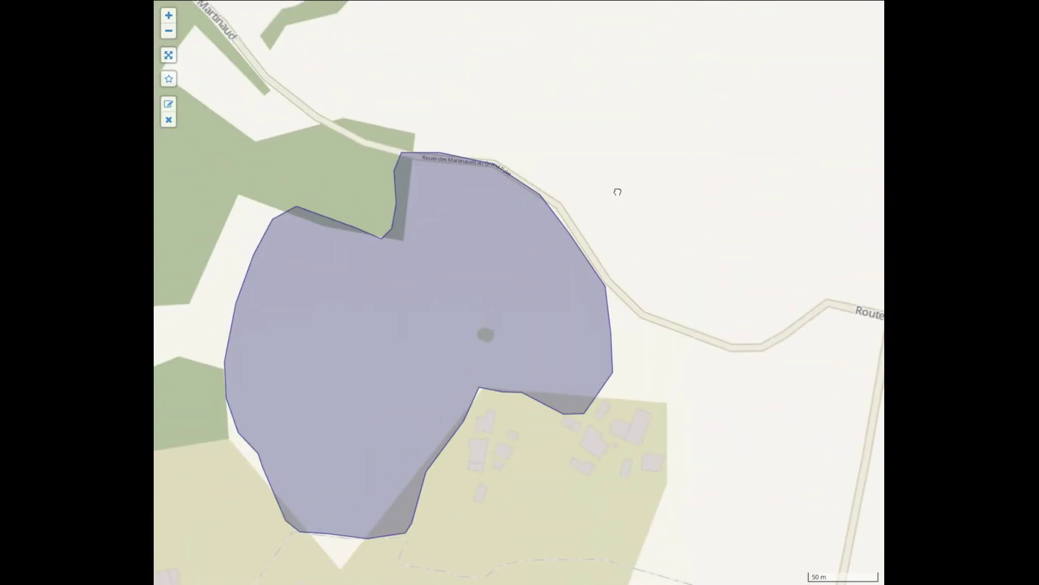
drag(618, 191, 664, 156)
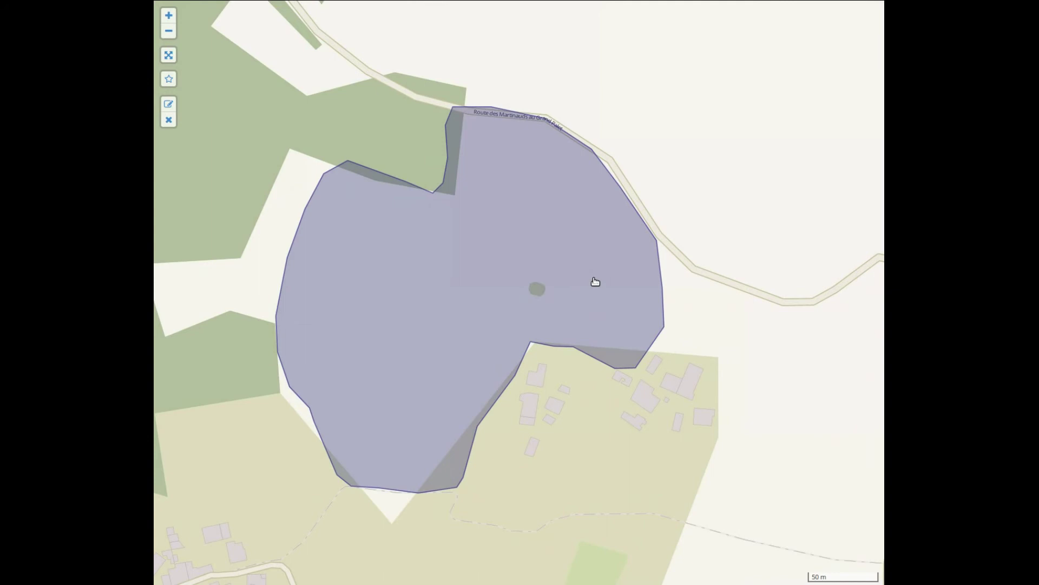
click(170, 80)
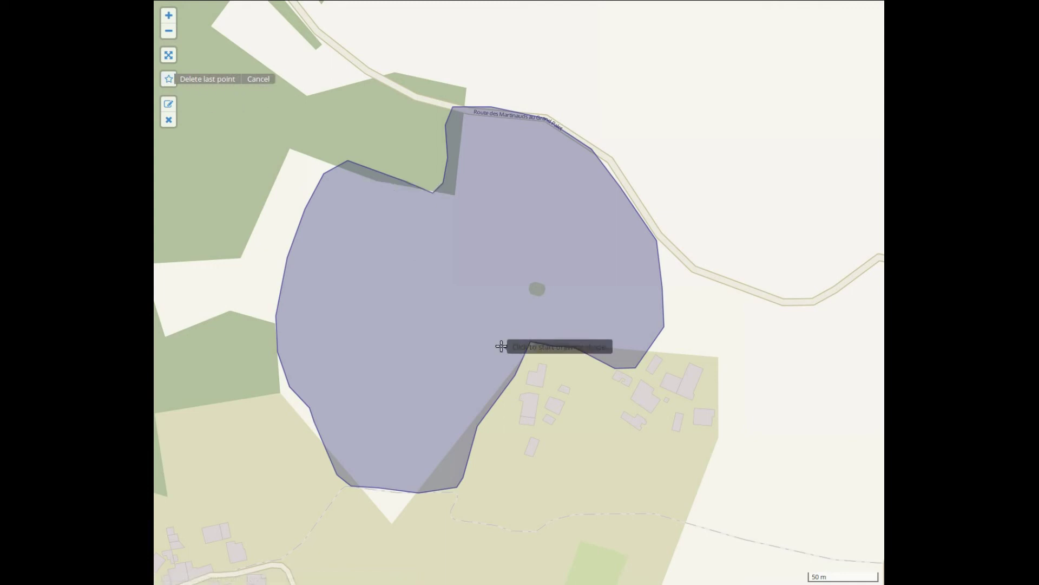
click(529, 293)
click(540, 296)
click(544, 292)
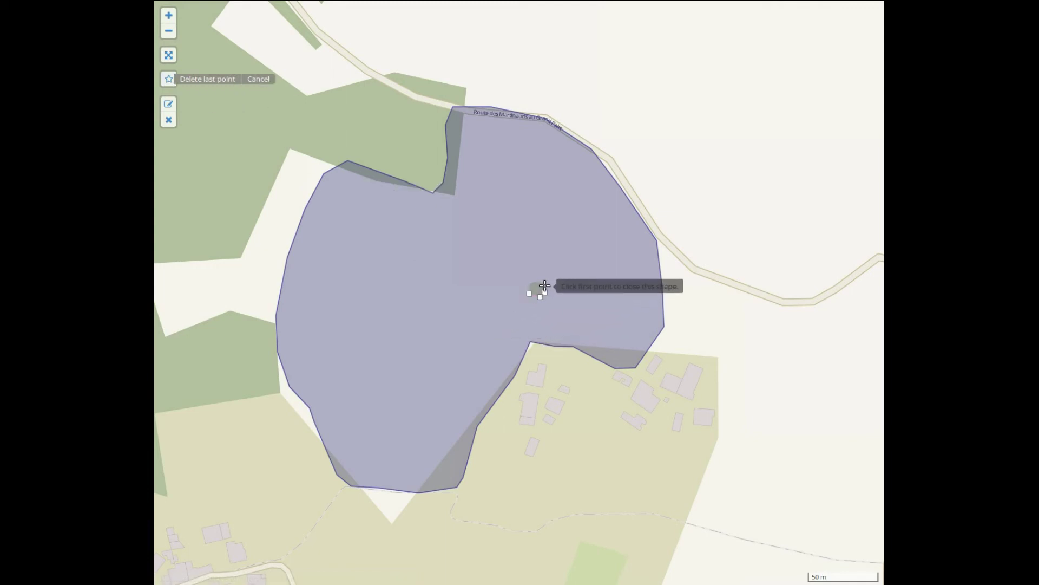
click(536, 282)
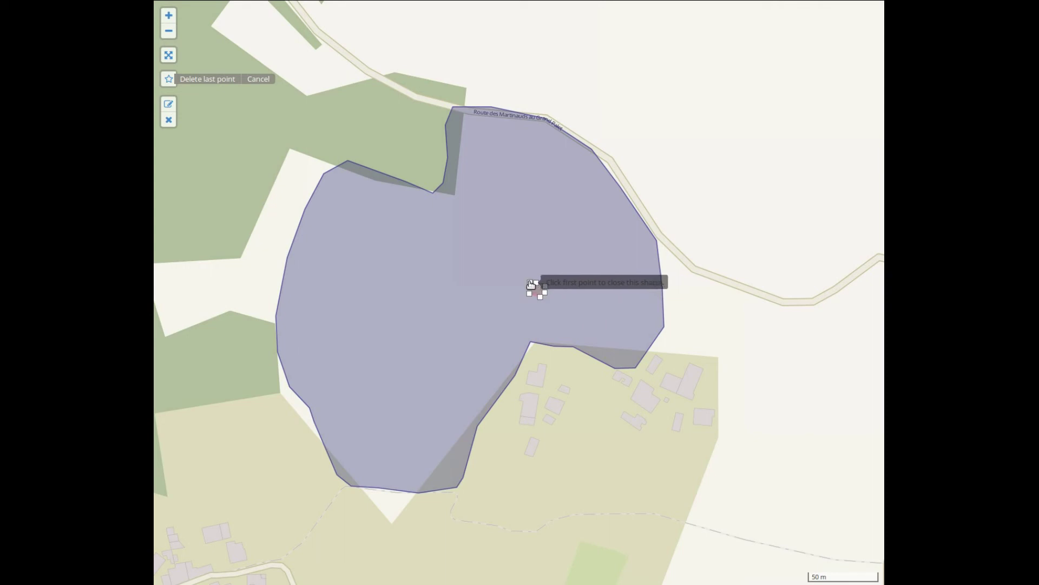
click(530, 293)
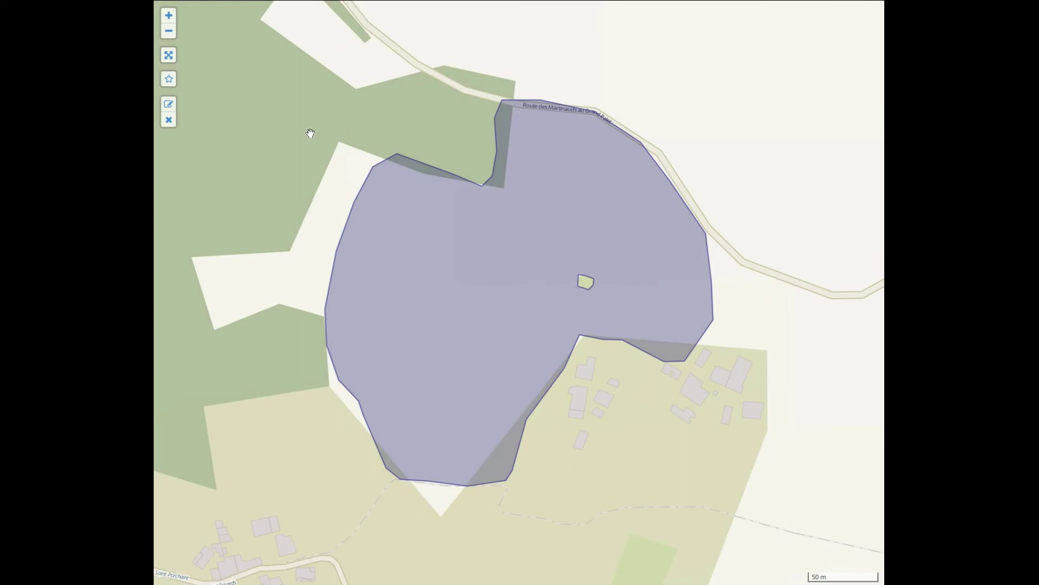
- Edit the crop outline by removing the two vertices protruding at its southeast edge near the buildings, and save the shape
click(168, 104)
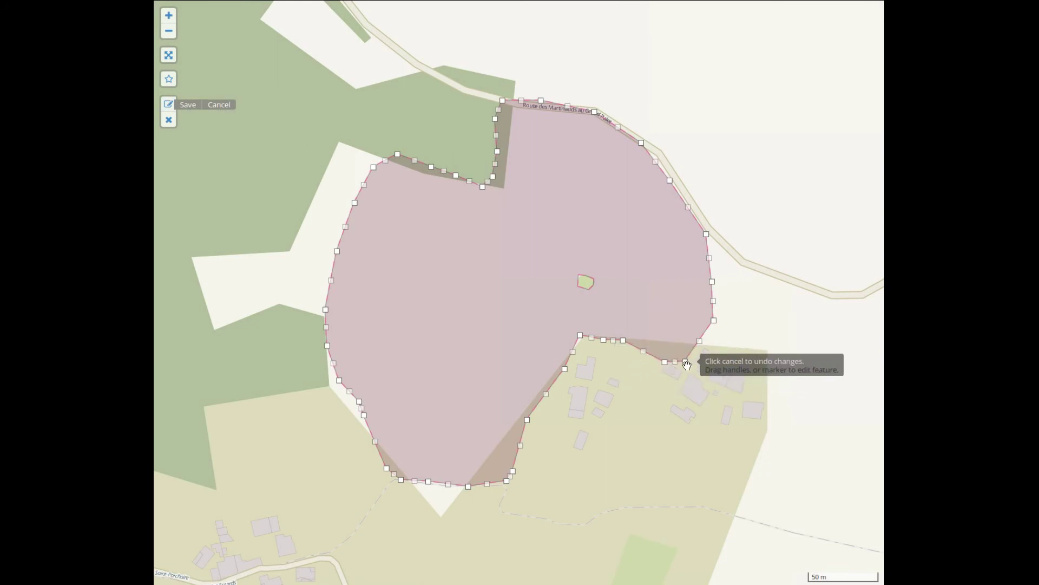
click(665, 363)
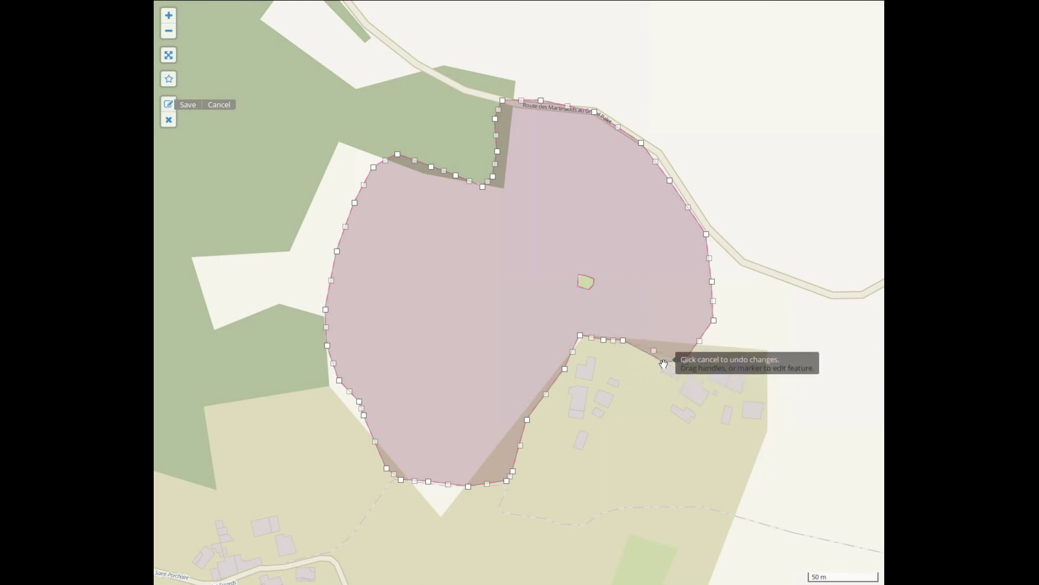
click(687, 361)
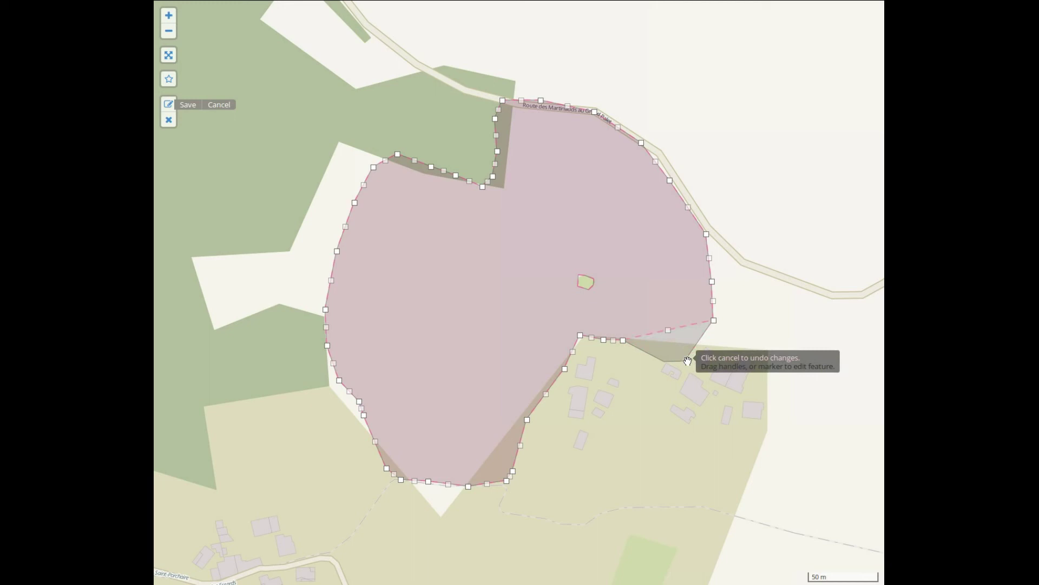
click(188, 104)
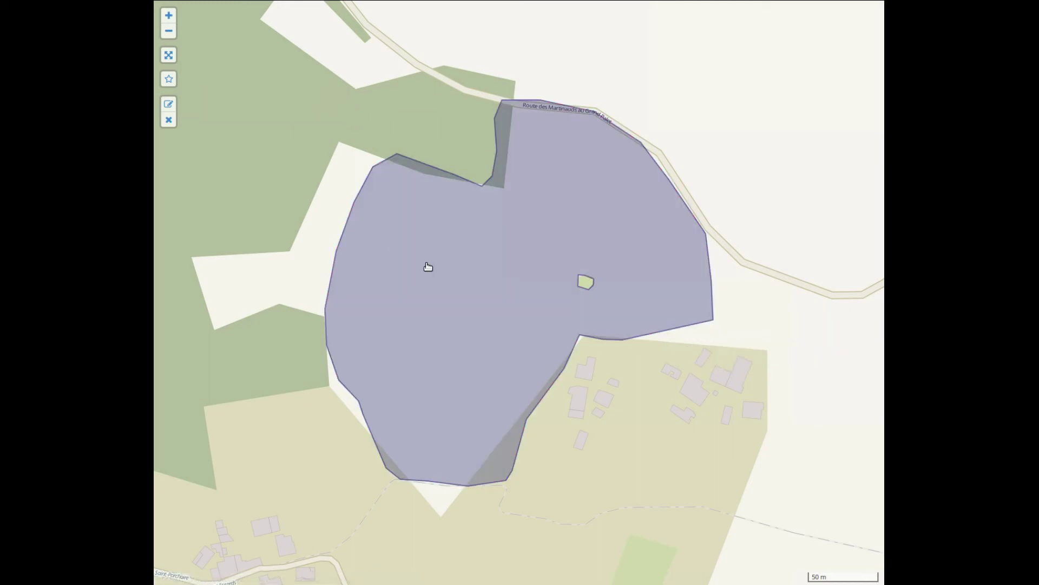
- Return from the full-screen crop map to the form, check the seed population and grain density, and create the sowing intervention
key(Escape)
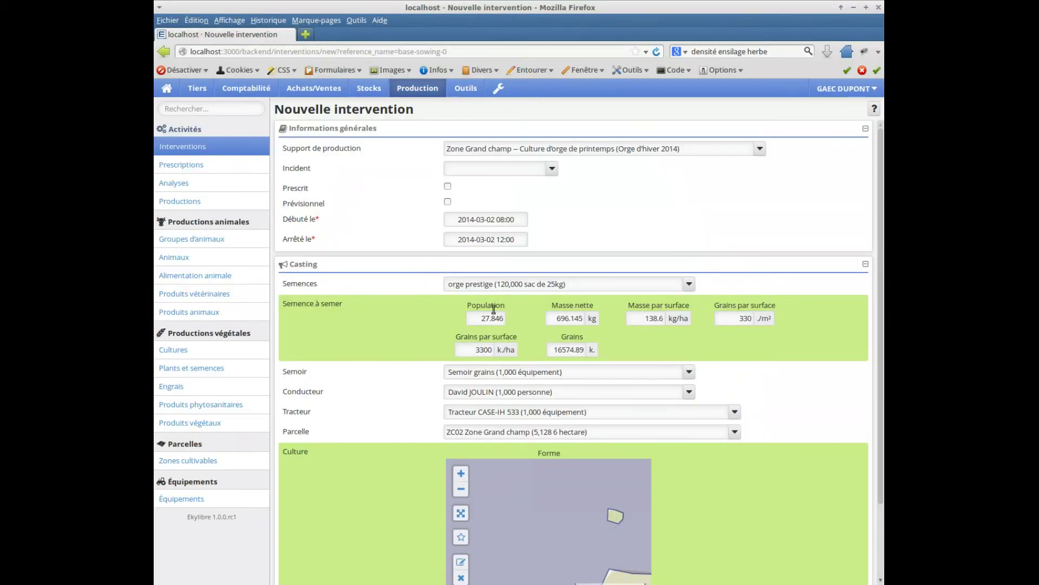
drag(733, 317, 758, 316)
click(479, 318)
drag(488, 320, 507, 319)
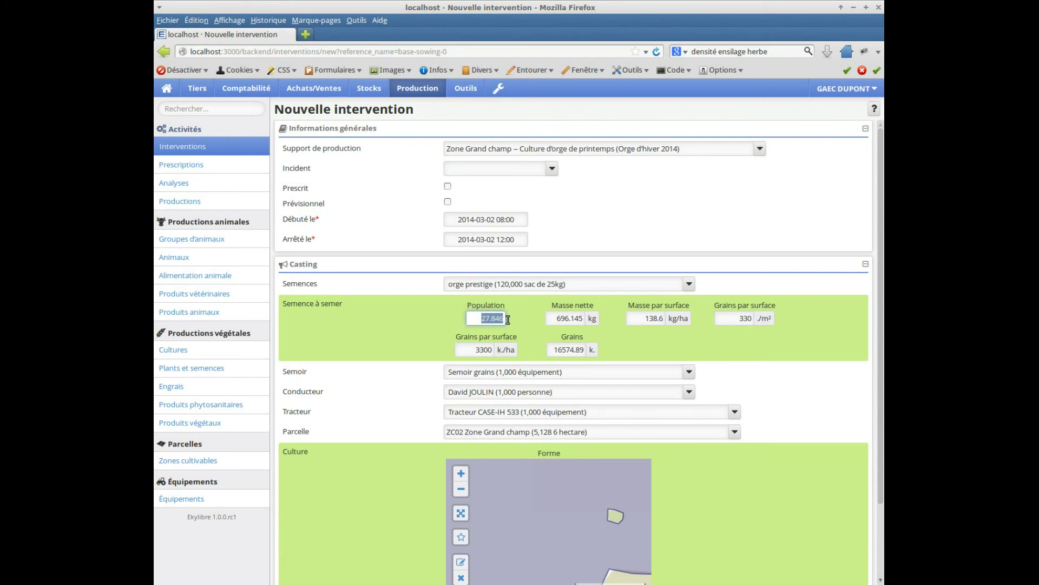
scroll(455, 356, down, 2)
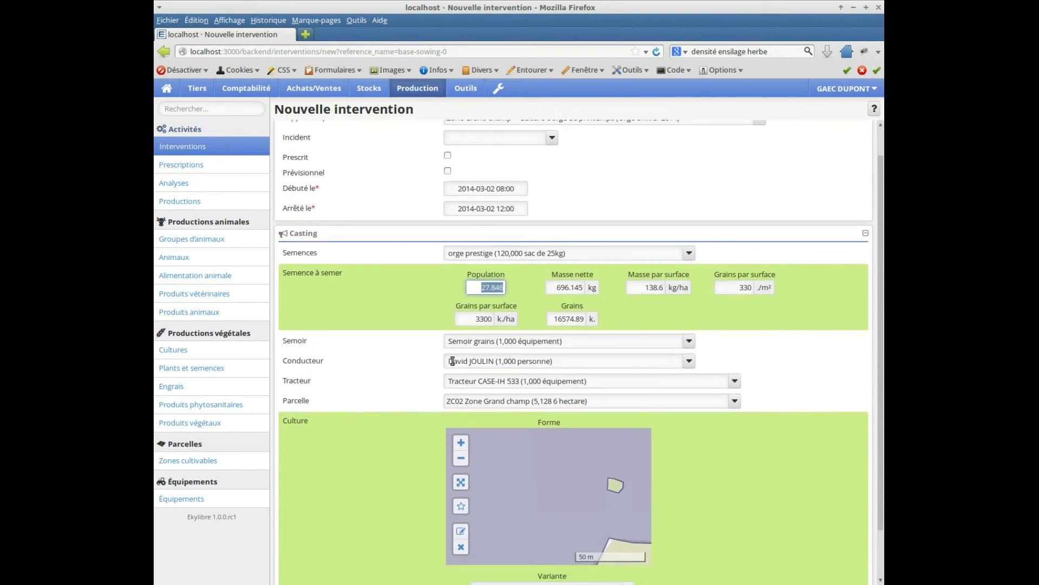
click(454, 475)
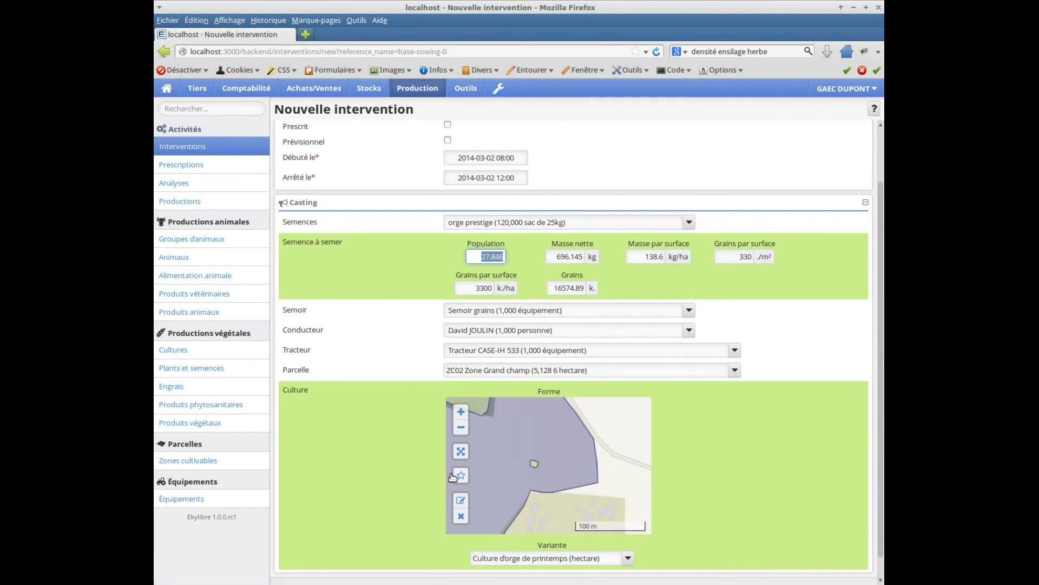
scroll(671, 499, down, 1)
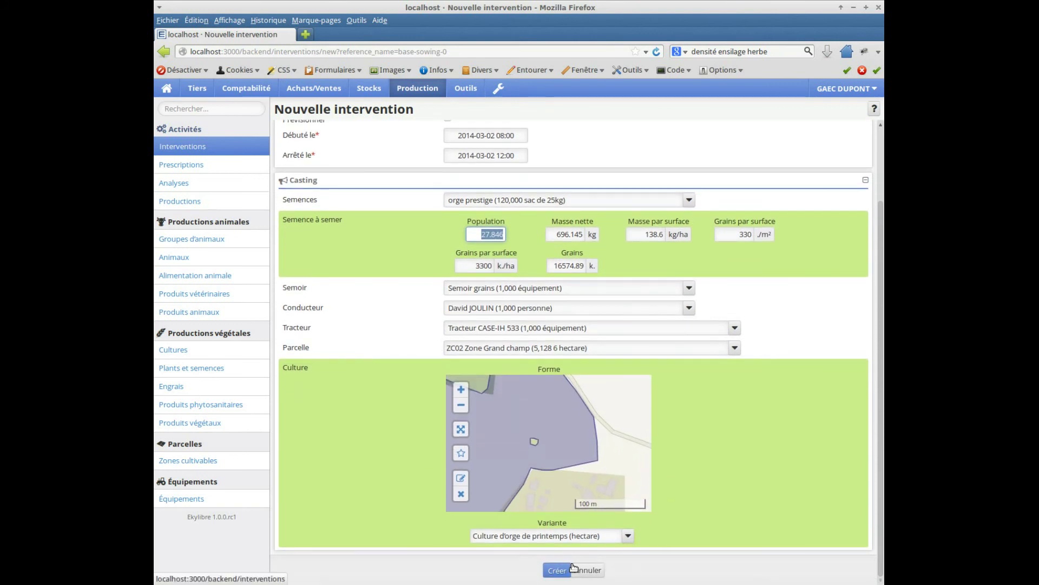
click(560, 570)
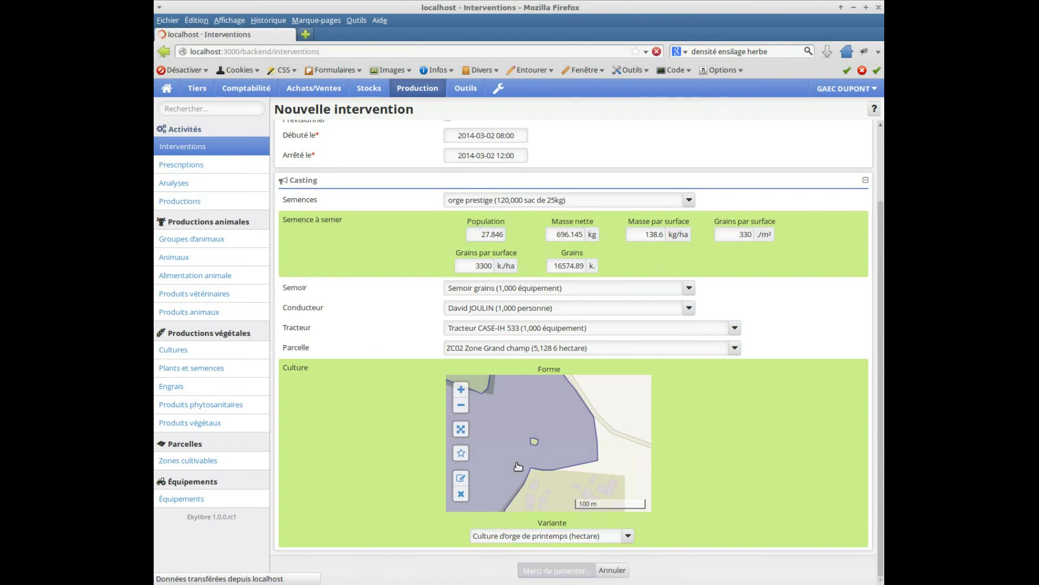
- Open the new Zone Grand champ sowing intervention from the interventions list, with the browser full screen, and run it as carried out
key(F11)
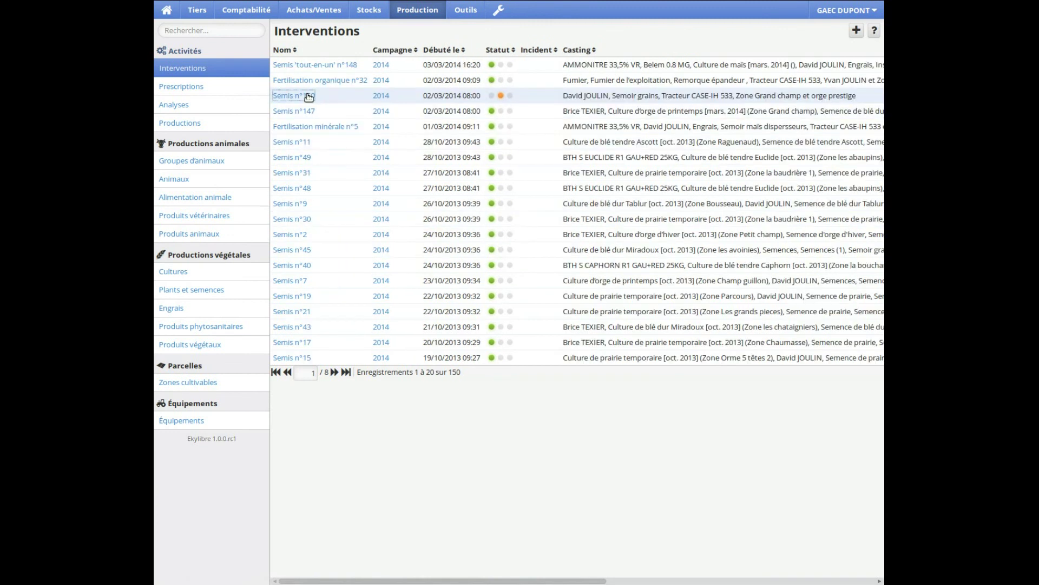
click(307, 96)
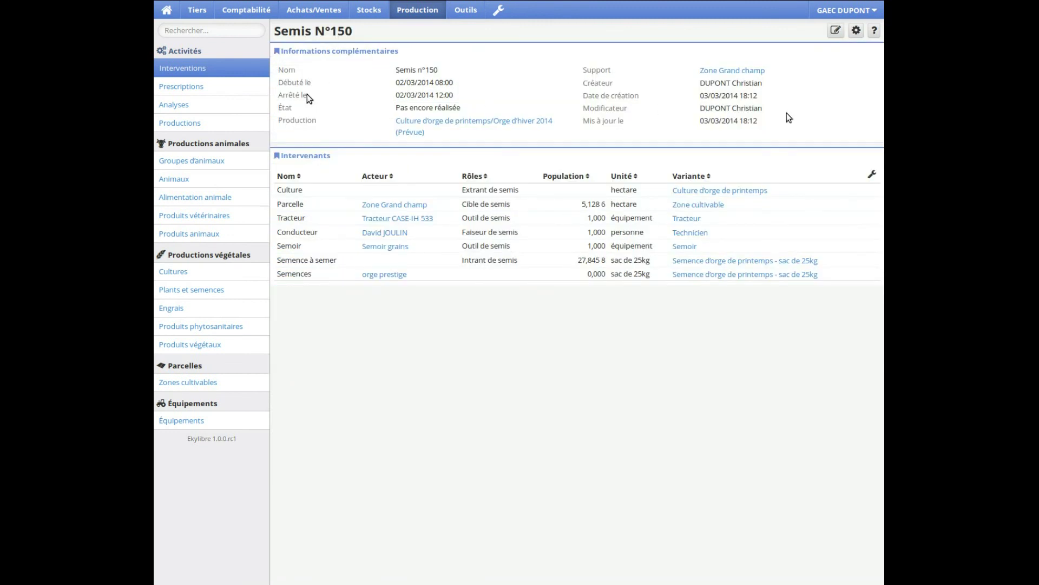
click(860, 34)
click(569, 234)
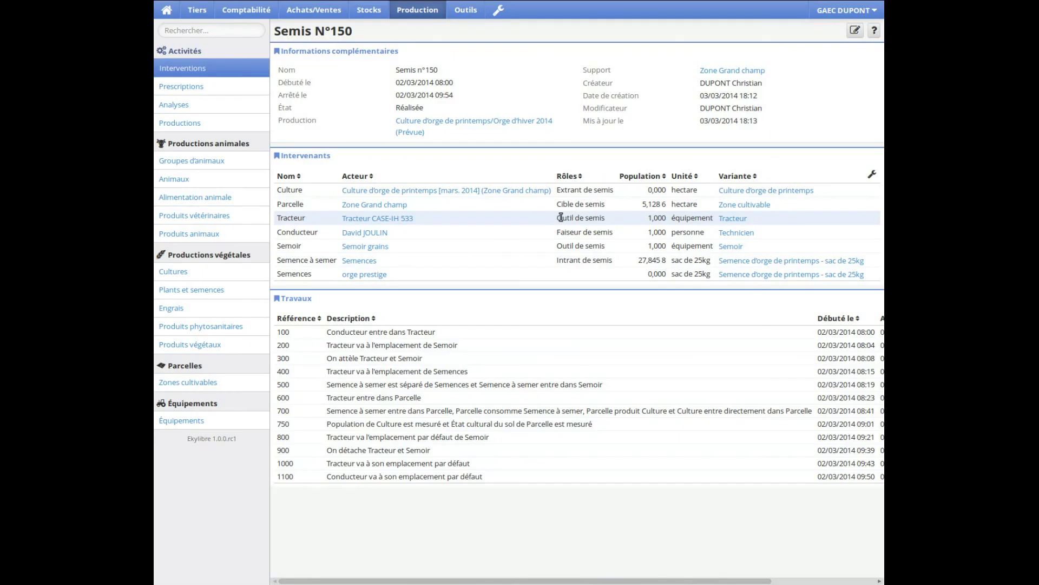
- Compare the surface on the new spring barley crop's record with the parcel's area listed in the sowing intervention
click(366, 192)
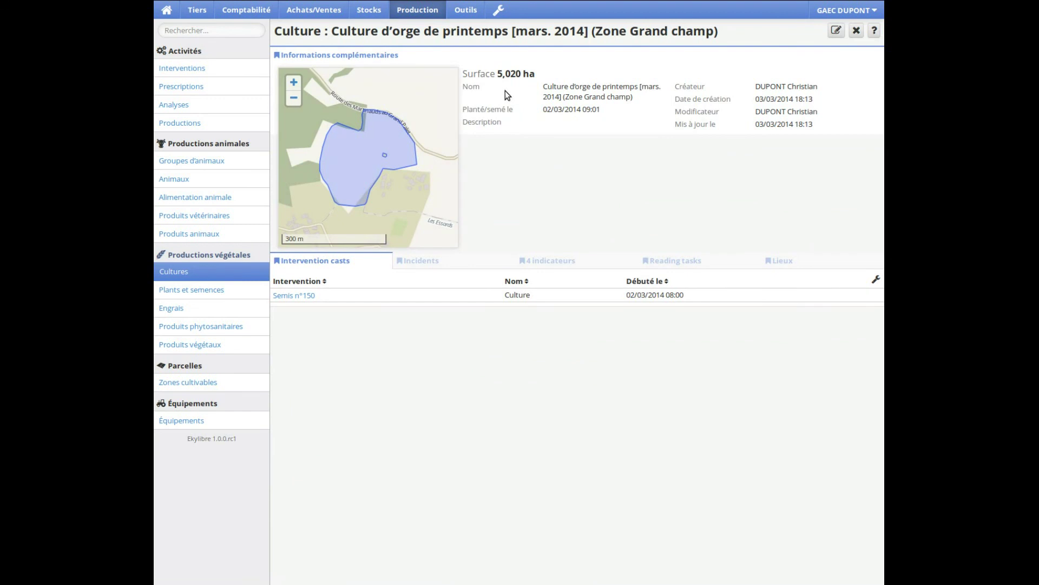
drag(497, 73, 503, 74)
click(516, 73)
click(307, 296)
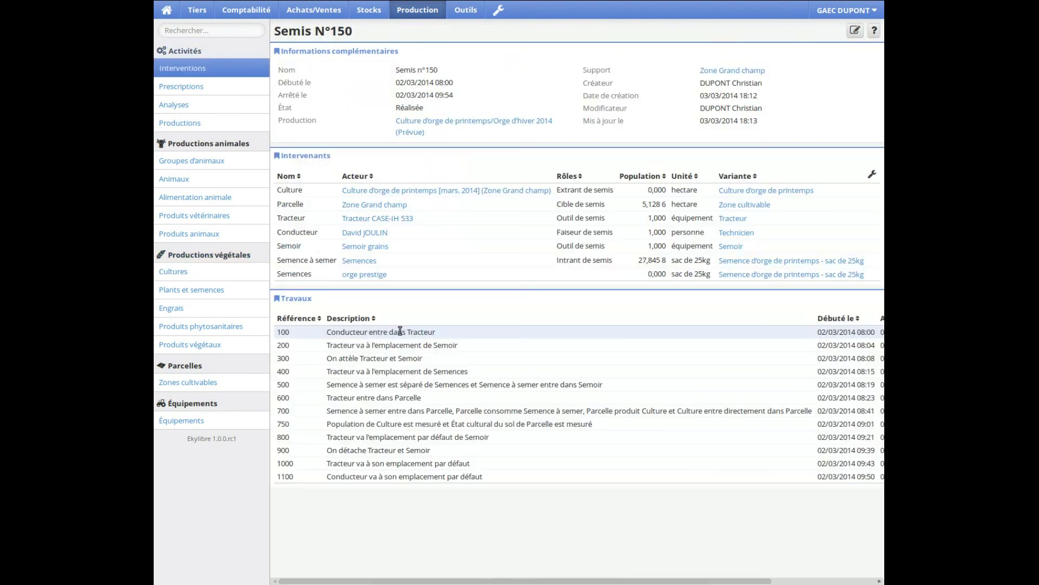
drag(641, 204, 662, 216)
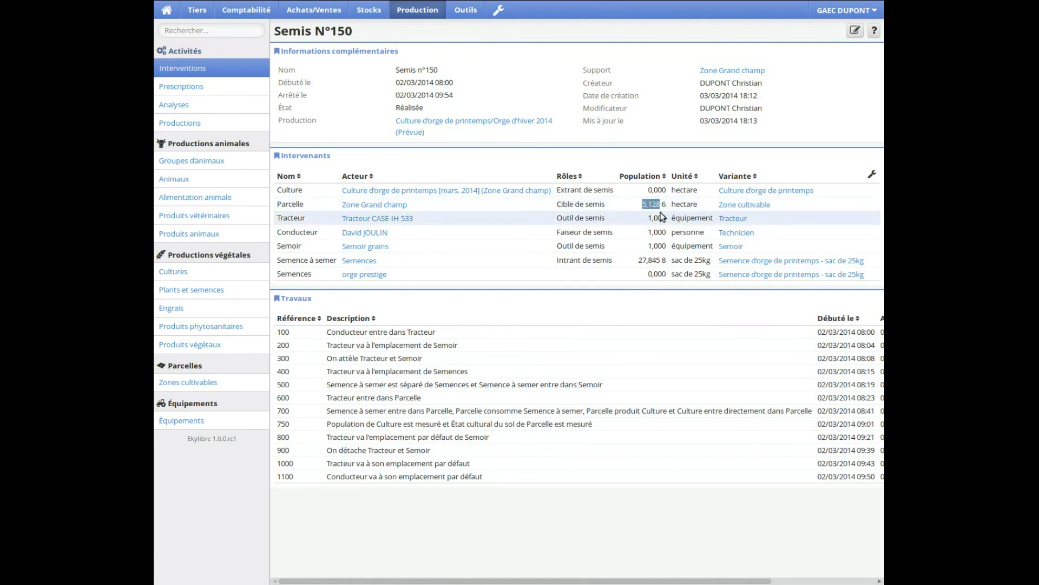